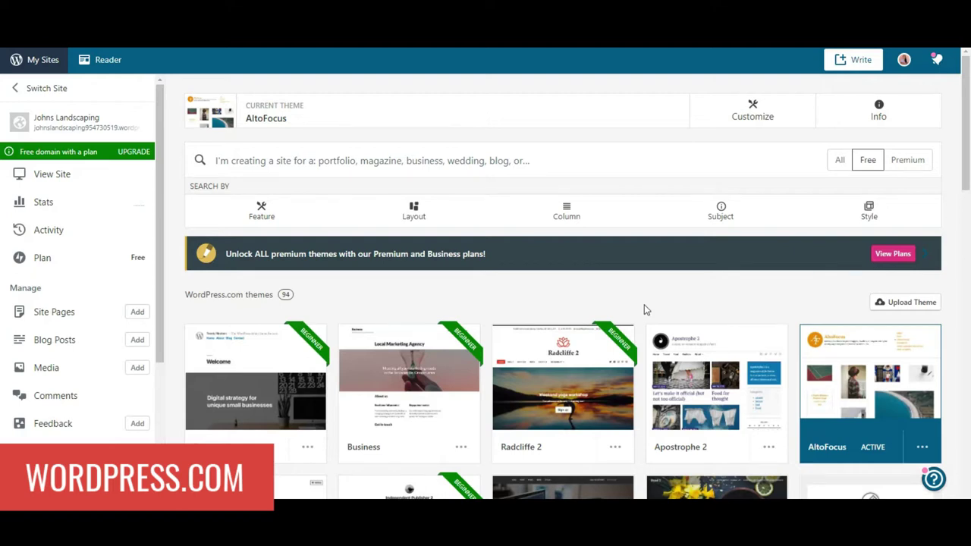
{"action": "scroll", "coordinate": [644, 305], "scroll_direction": "down", "scroll_amount": 5}
{"action": "scroll", "coordinate": [652, 318], "scroll_direction": "up", "scroll_amount": 5}
{"action": "left_click", "coordinate": [657, 333]}
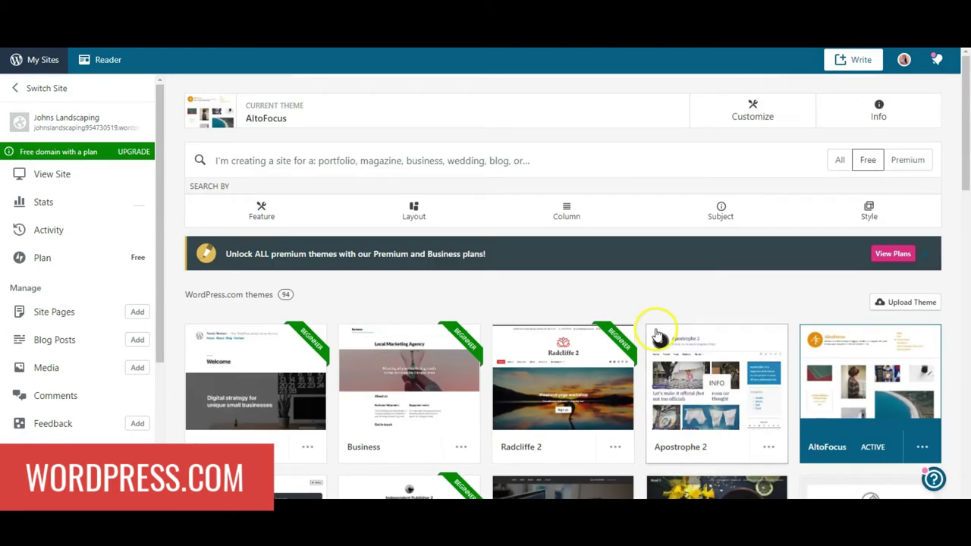
{"action": "scroll", "coordinate": [624, 289], "scroll_direction": "down", "scroll_amount": 1}
{"action": "scroll", "coordinate": [624, 289], "scroll_direction": "up", "scroll_amount": 1}
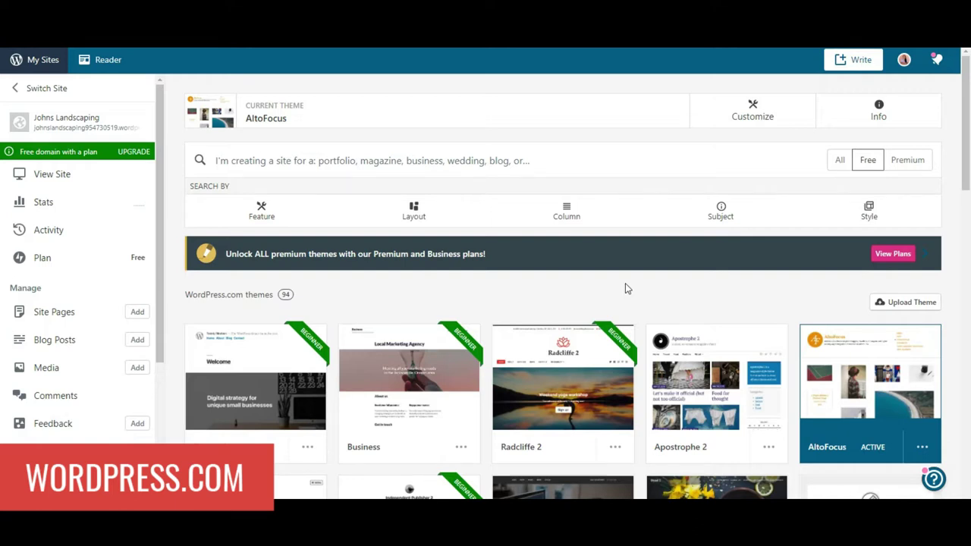
{"action": "scroll", "coordinate": [625, 283], "scroll_direction": "down", "scroll_amount": 2}
{"action": "scroll", "coordinate": [857, 242], "scroll_direction": "up", "scroll_amount": 2}
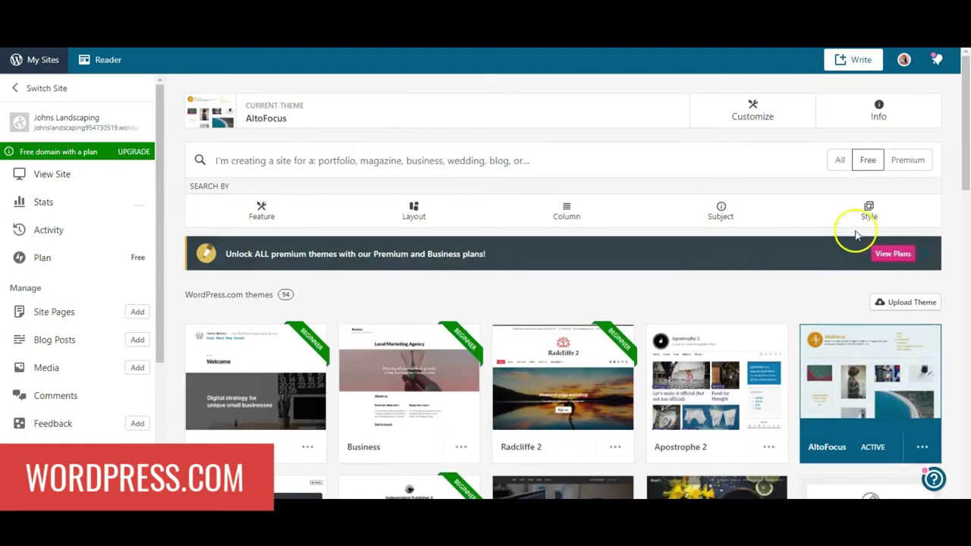
Step: Open the details of the free Dara theme and look over its overview and preview
{"action": "scroll", "coordinate": [645, 277], "scroll_direction": "down", "scroll_amount": 4}
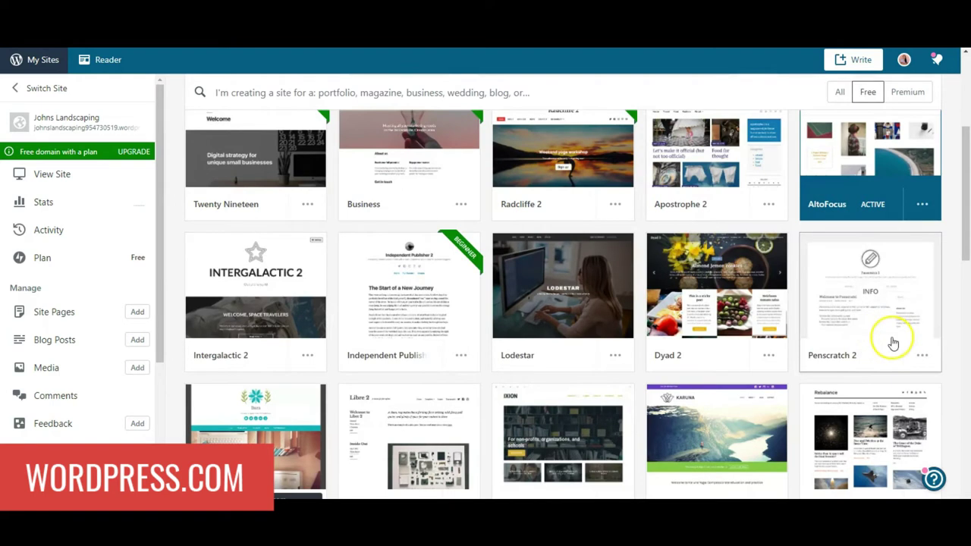
{"action": "scroll", "coordinate": [629, 321], "scroll_direction": "down", "scroll_amount": 4}
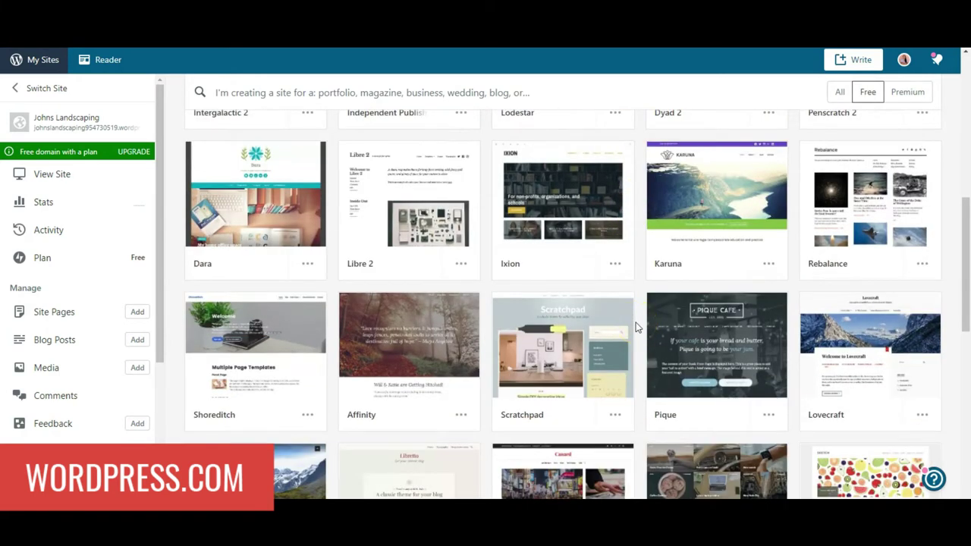
{"action": "left_click", "coordinate": [261, 239]}
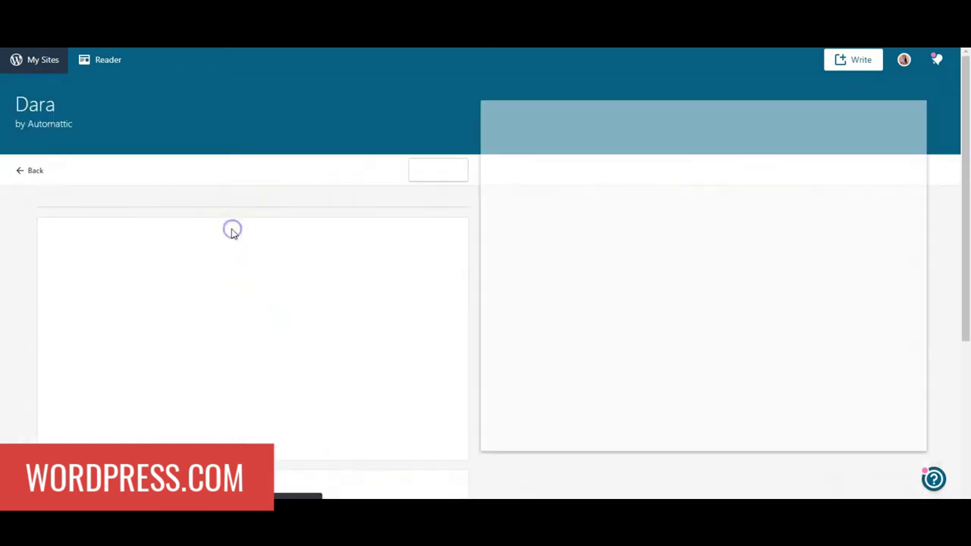
{"action": "scroll", "coordinate": [824, 303], "scroll_direction": "down", "scroll_amount": 8}
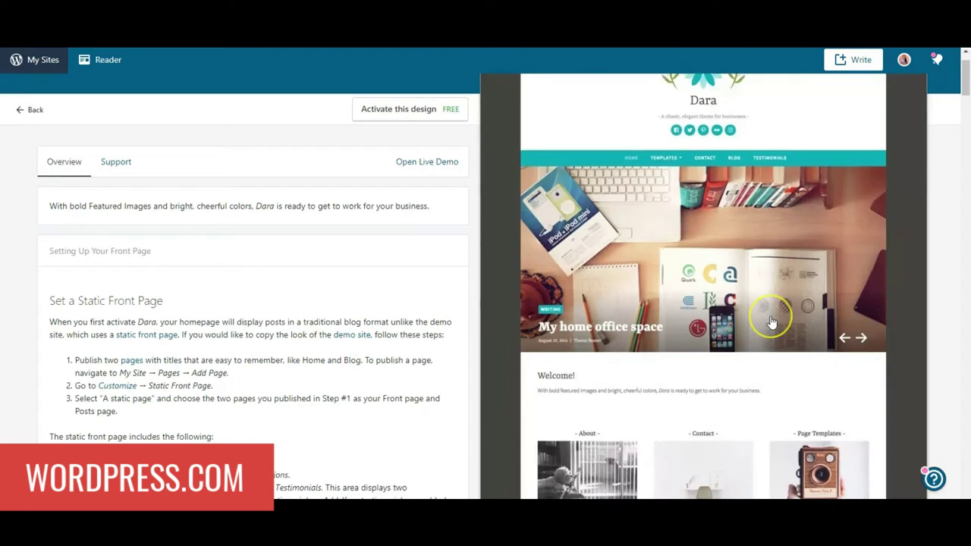
{"action": "scroll", "coordinate": [770, 324], "scroll_direction": "up", "scroll_amount": 7}
{"action": "scroll", "coordinate": [444, 266], "scroll_direction": "up", "scroll_amount": 2}
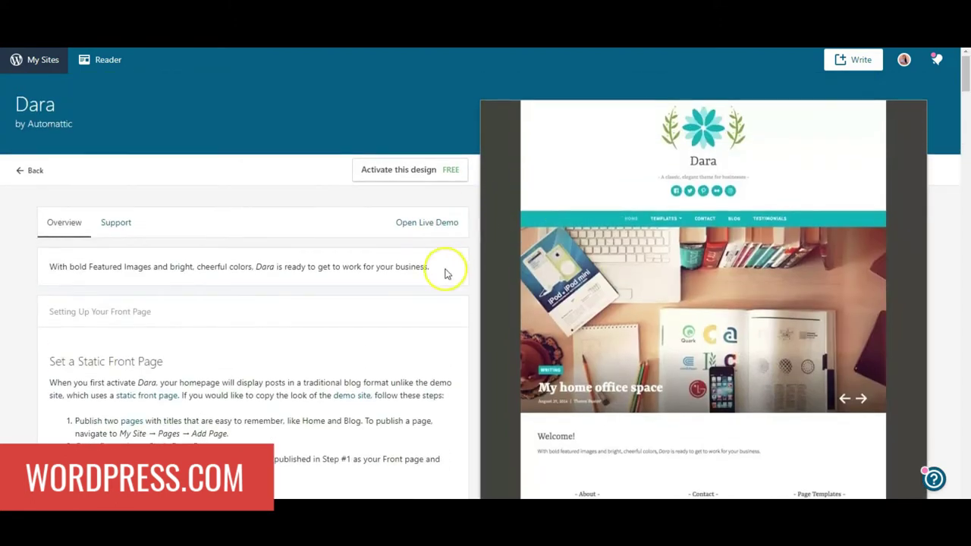
Step: Activate the Dara design and open the site customizer to look over the site preview
{"action": "left_click", "coordinate": [381, 171]}
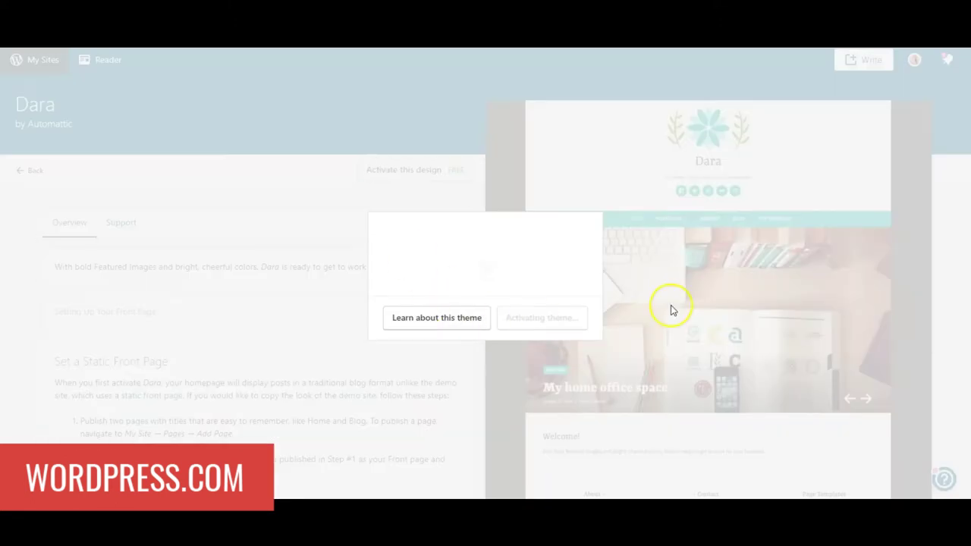
{"action": "left_click", "coordinate": [556, 319]}
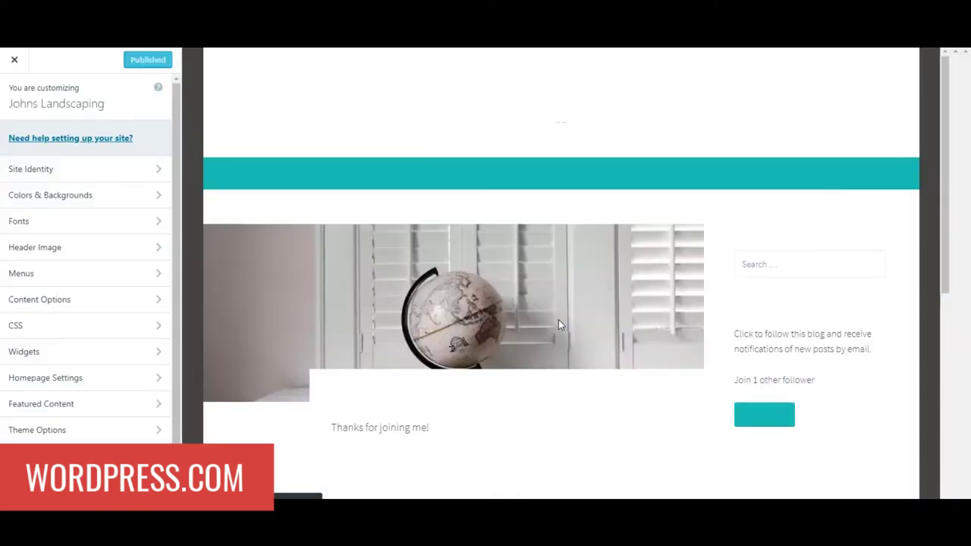
{"action": "scroll", "coordinate": [673, 273], "scroll_direction": "down", "scroll_amount": 1}
{"action": "scroll", "coordinate": [673, 273], "scroll_direction": "down", "scroll_amount": 4}
{"action": "scroll", "coordinate": [672, 266], "scroll_direction": "up", "scroll_amount": 5}
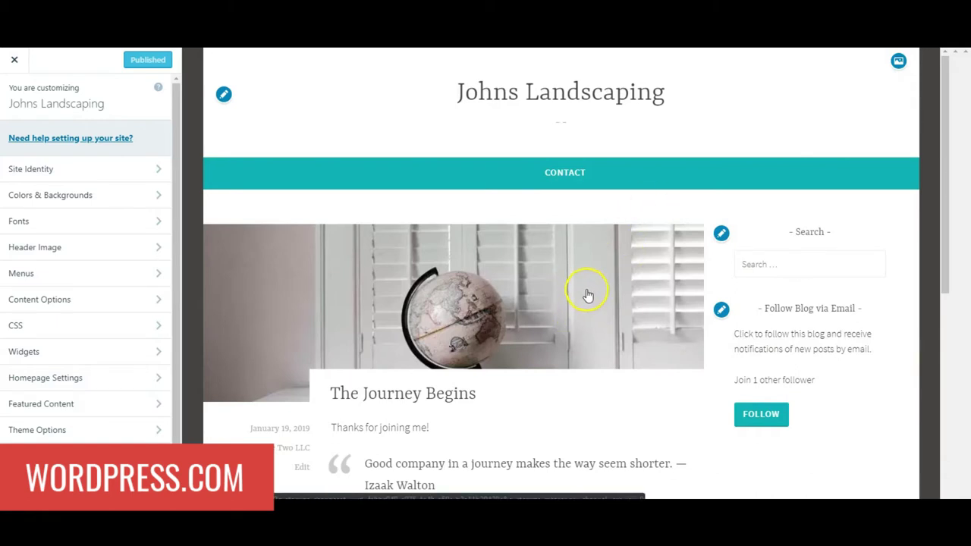
Step: Replace the site title in the site identity settings with "Dara's Blog"
{"action": "left_click", "coordinate": [53, 176]}
{"action": "left_click_drag", "start_coordinate": [86, 232], "coordinate": [14, 232]}
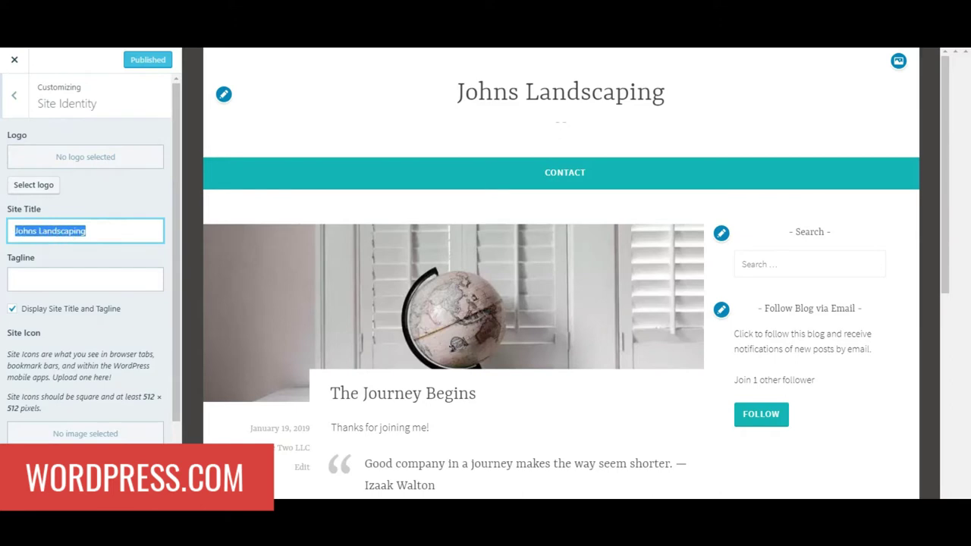
{"action": "key", "text": "BackSpace"}
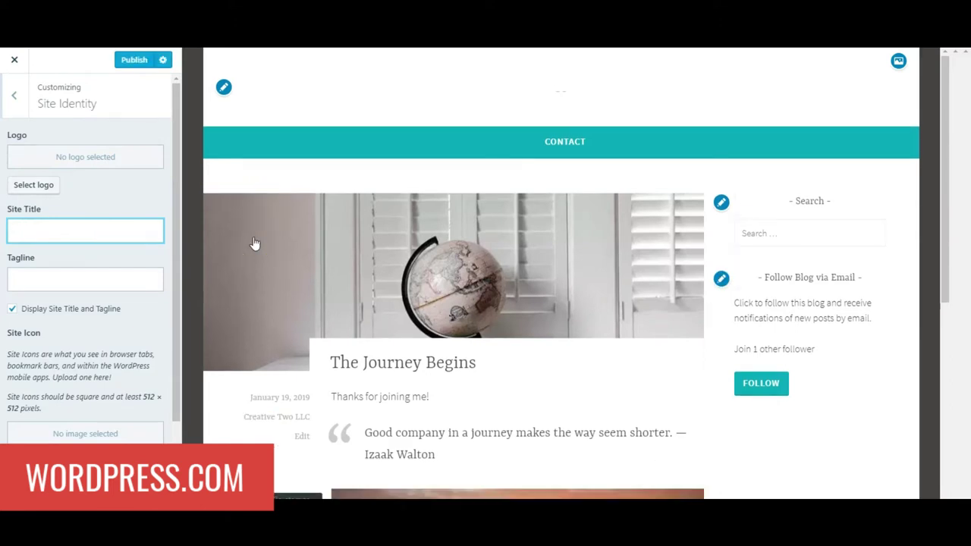
{"action": "type", "text": "Dara"}
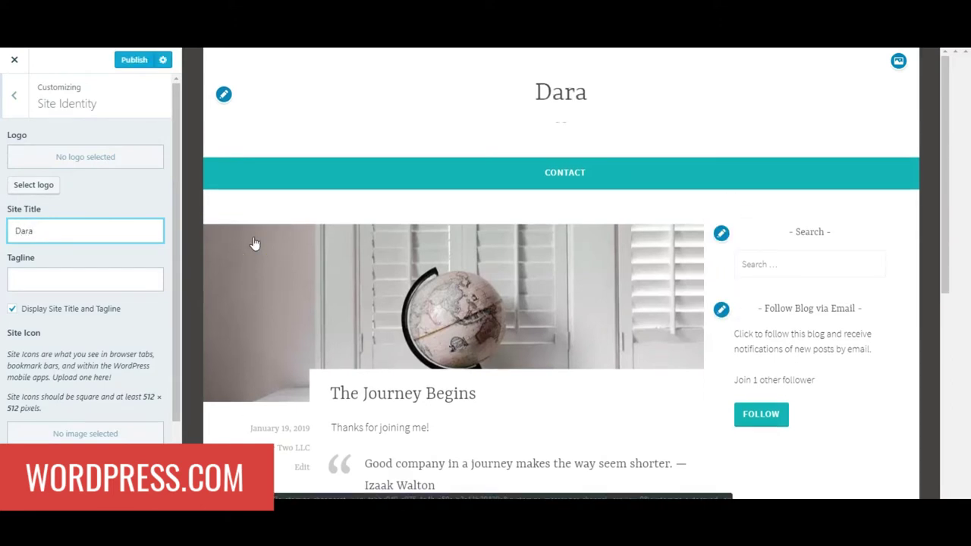
{"action": "type", "text": "'s Blog"}
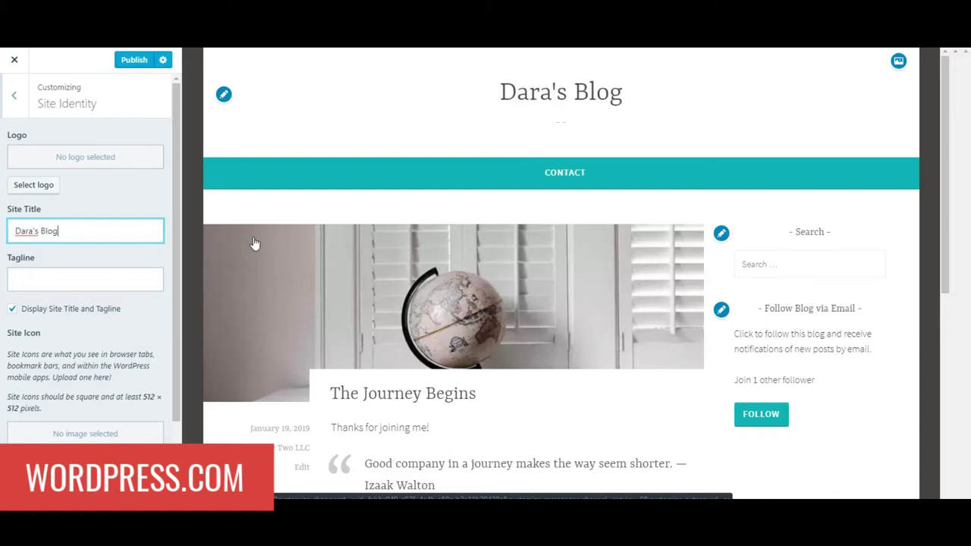
{"action": "left_click", "coordinate": [14, 95]}
Step: Try the green, beige, light grey and bright blue preset colors for the site background
{"action": "left_click", "coordinate": [54, 198]}
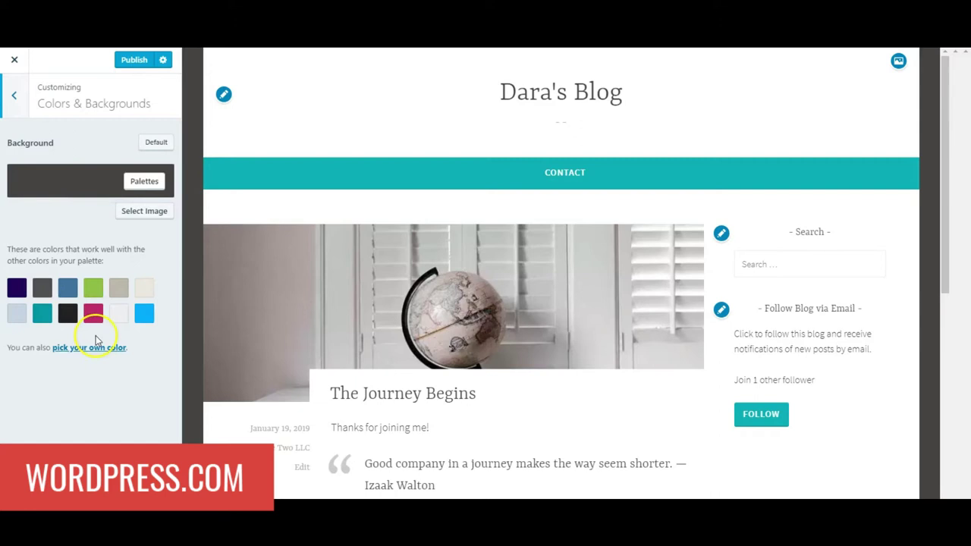
{"action": "left_click", "coordinate": [93, 288]}
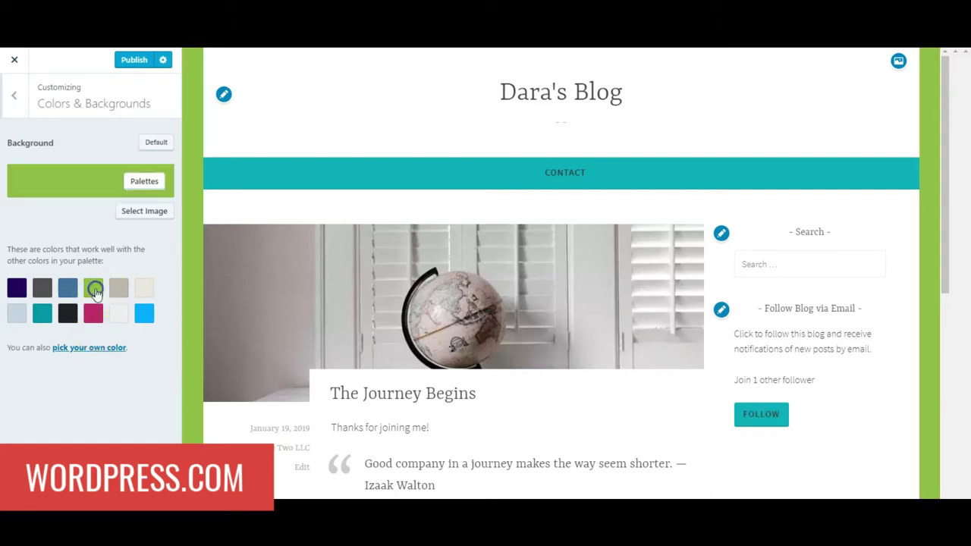
{"action": "left_click", "coordinate": [118, 288]}
{"action": "left_click", "coordinate": [119, 311]}
{"action": "left_click", "coordinate": [138, 320]}
Step: Pick white as a custom background color and return to the main customizer options
{"action": "left_click", "coordinate": [78, 349]}
{"action": "scroll", "coordinate": [104, 384], "scroll_direction": "down", "scroll_amount": 1}
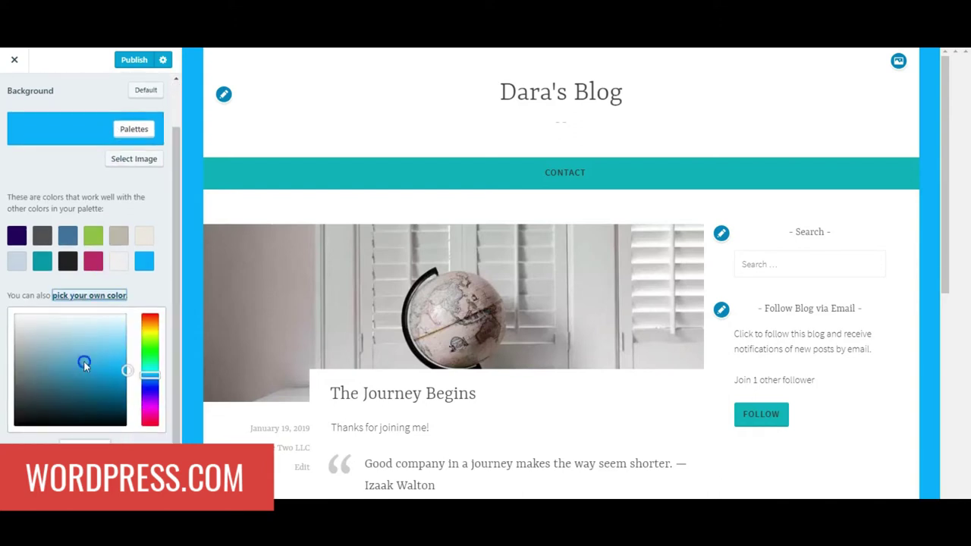
{"action": "left_click", "coordinate": [44, 327]}
{"action": "mouse_move", "coordinate": [43, 327]}
{"action": "left_mouse_down"}
{"action": "mouse_move", "coordinate": [52, 346]}
{"action": "mouse_move", "coordinate": [10, 317]}
{"action": "left_mouse_up"}
{"action": "left_click", "coordinate": [107, 249]}
{"action": "scroll", "coordinate": [89, 191], "scroll_direction": "up", "scroll_amount": 1}
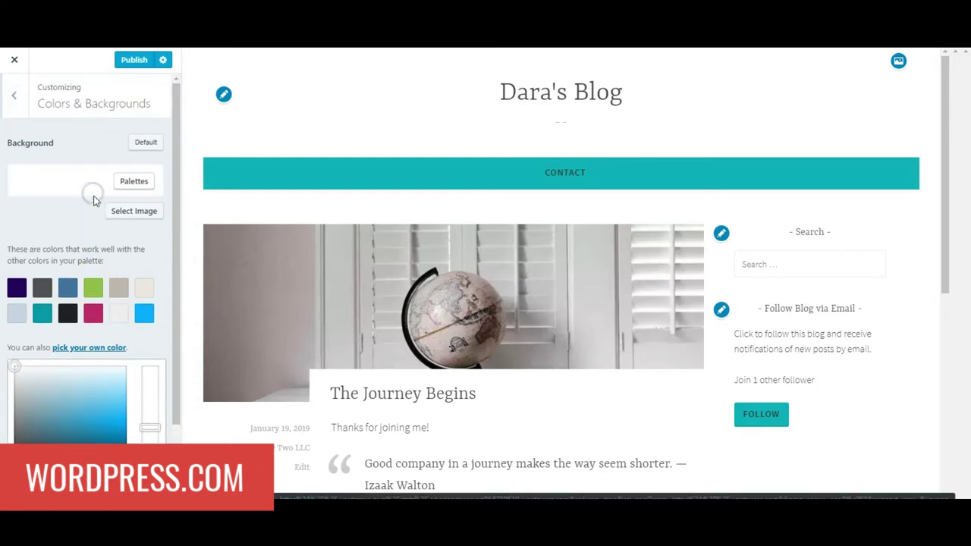
{"action": "left_click", "coordinate": [23, 106]}
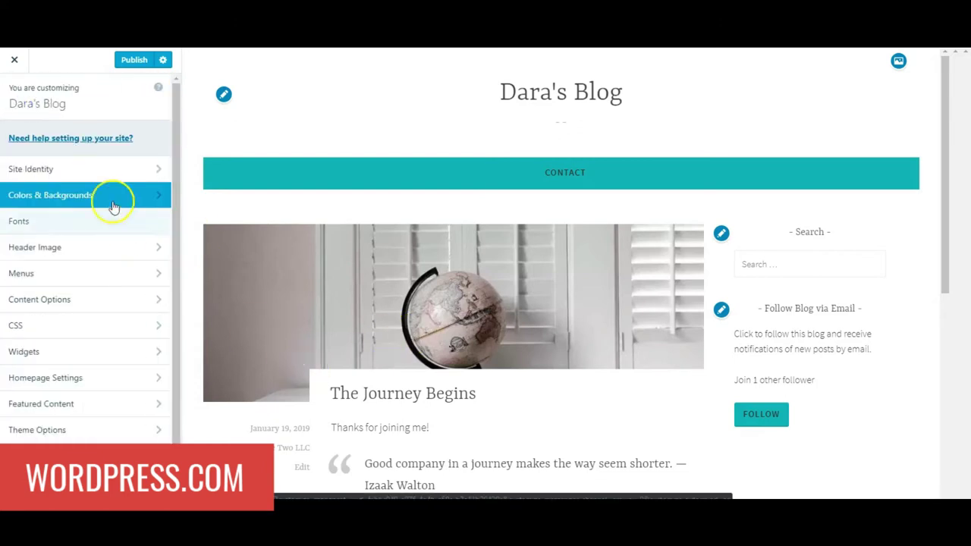
Step: Open the Follow Blog via Email sidebar widget for editing and look through the site preview
{"action": "left_click", "coordinate": [721, 309]}
{"action": "left_click", "coordinate": [14, 95]}
{"action": "left_click", "coordinate": [707, 305]}
{"action": "scroll", "coordinate": [654, 280], "scroll_direction": "down", "scroll_amount": 5}
{"action": "scroll", "coordinate": [654, 281], "scroll_direction": "up", "scroll_amount": 5}
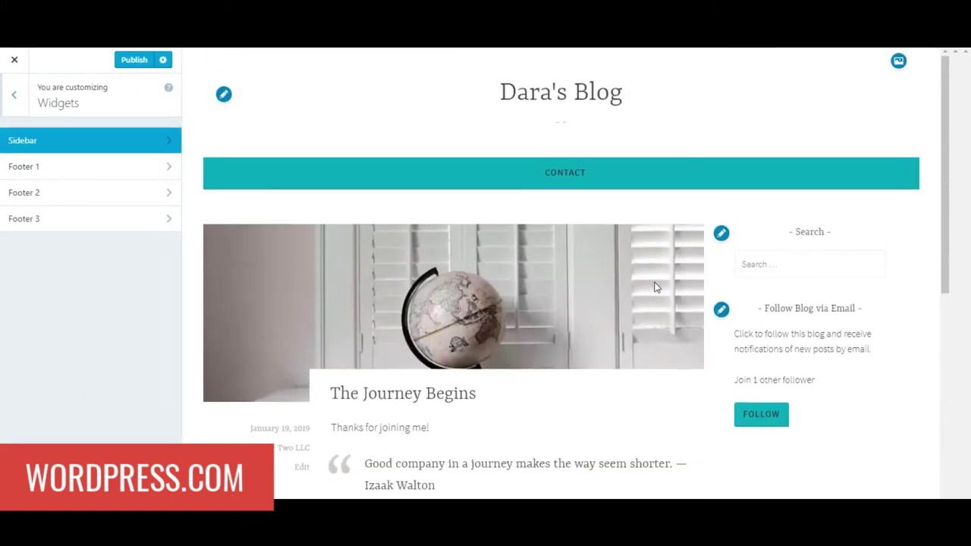
Step: Leave the customizer without publishing and look through the free themes in the theme gallery
{"action": "left_click", "coordinate": [4, 111]}
{"action": "left_click", "coordinate": [13, 60]}
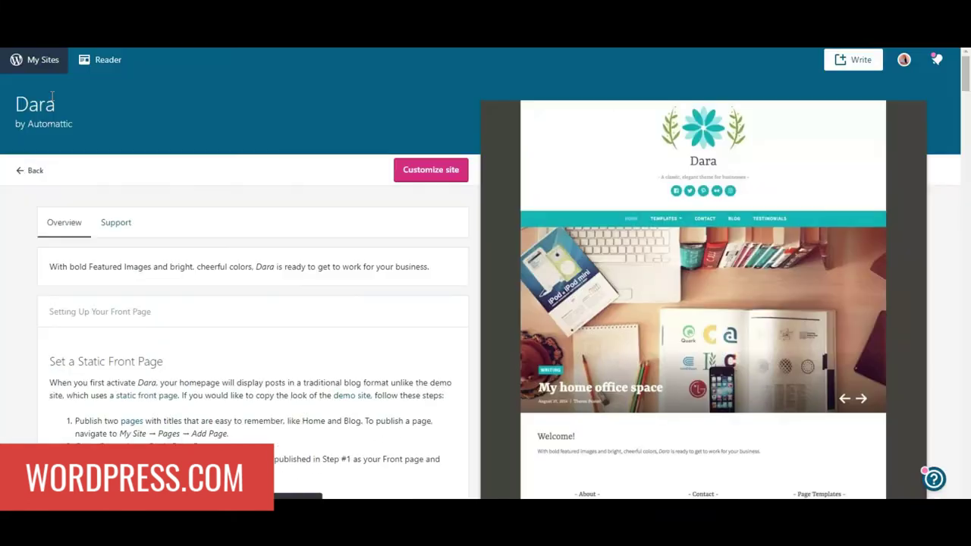
{"action": "left_click", "coordinate": [28, 175]}
{"action": "scroll", "coordinate": [688, 286], "scroll_direction": "down", "scroll_amount": 10}
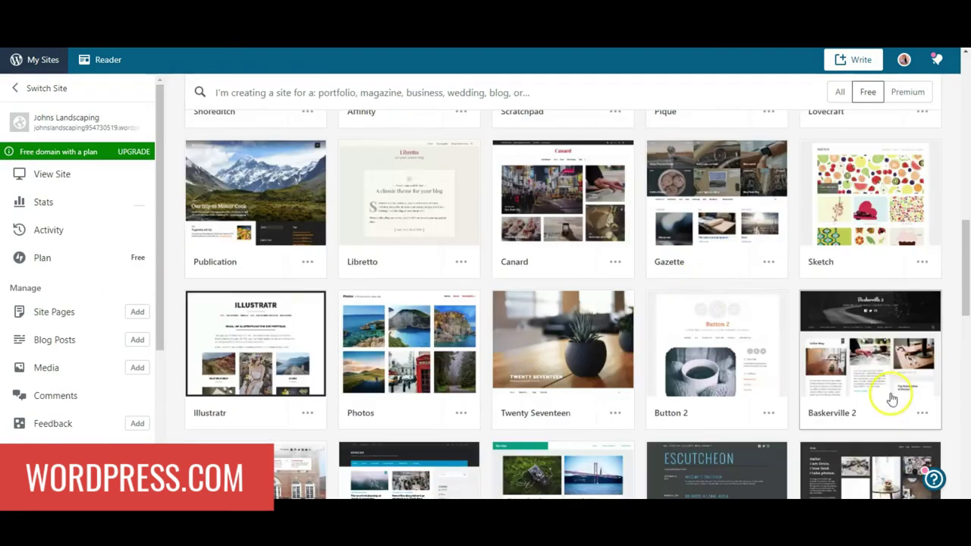
{"action": "scroll", "coordinate": [883, 387], "scroll_direction": "down", "scroll_amount": 10}
{"action": "scroll", "coordinate": [867, 379], "scroll_direction": "up", "scroll_amount": 12}
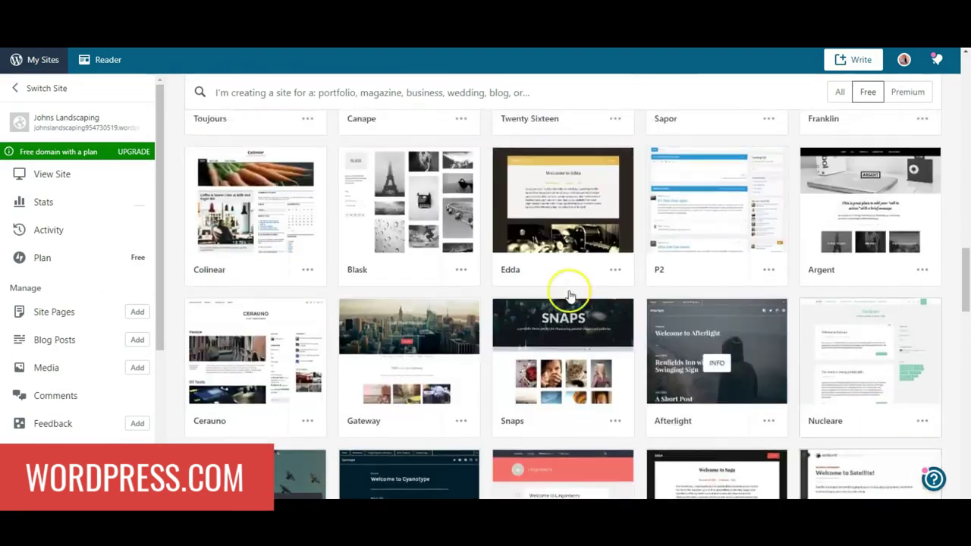
{"action": "scroll", "coordinate": [19, 251], "scroll_direction": "up", "scroll_amount": 4}
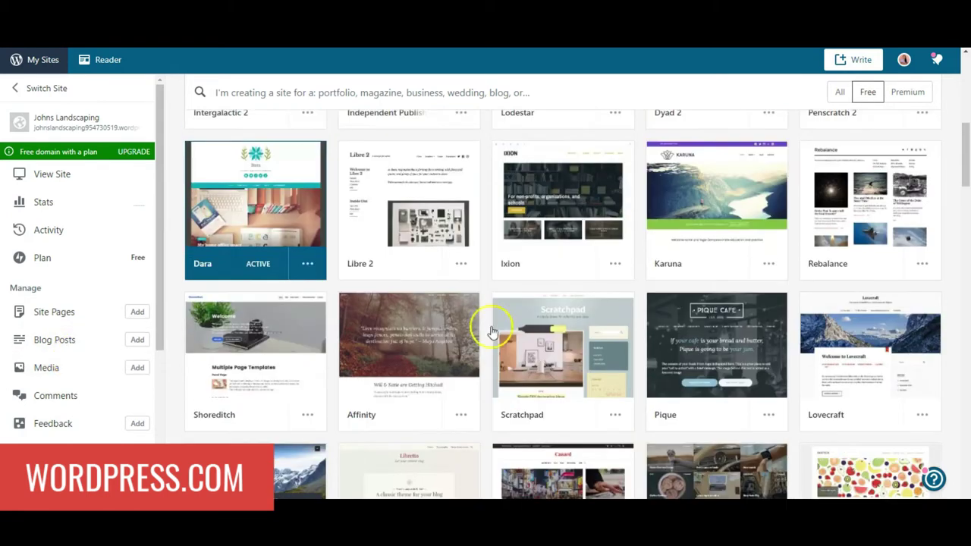
{"action": "scroll", "coordinate": [491, 332], "scroll_direction": "up", "scroll_amount": 6}
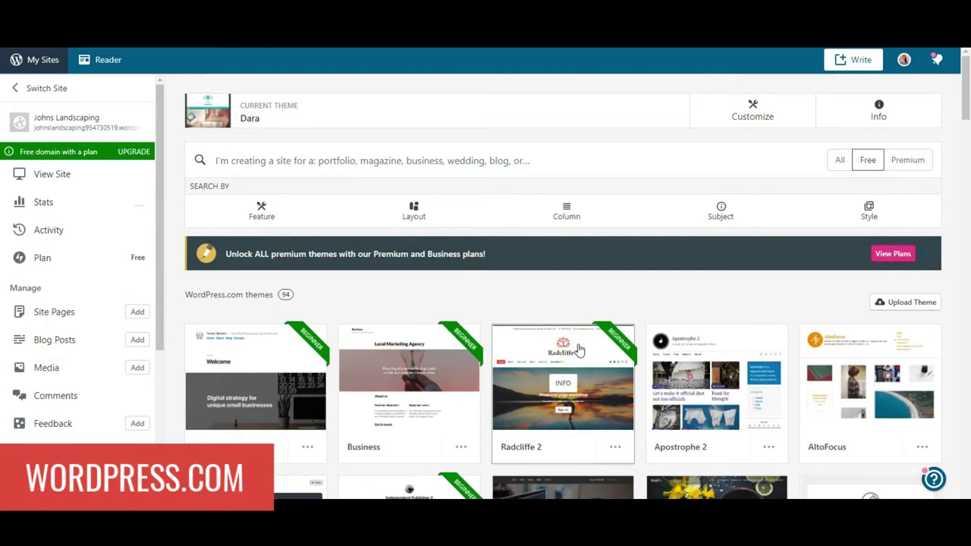
Step: Open the plugin management page for the site
{"action": "left_click", "coordinate": [60, 377]}
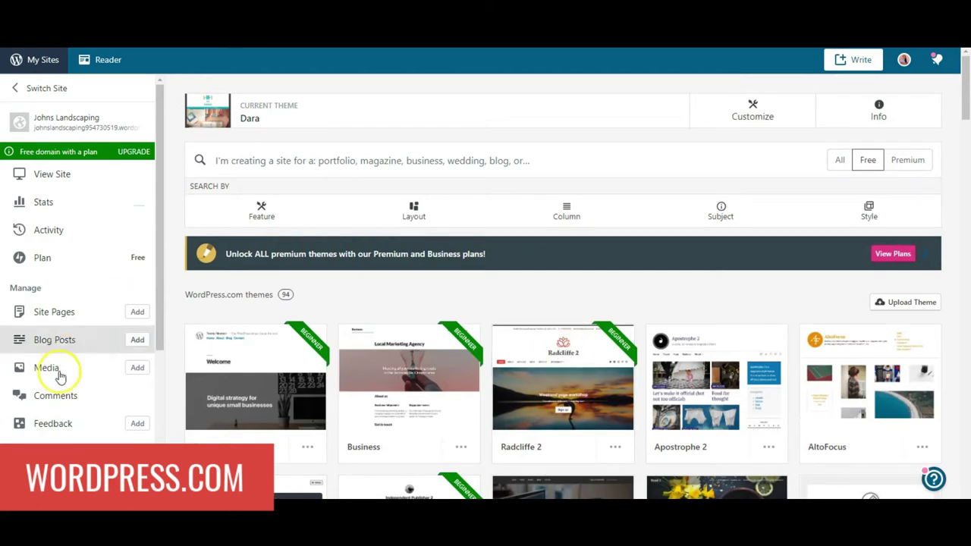
{"action": "scroll", "coordinate": [57, 377], "scroll_direction": "down", "scroll_amount": 3}
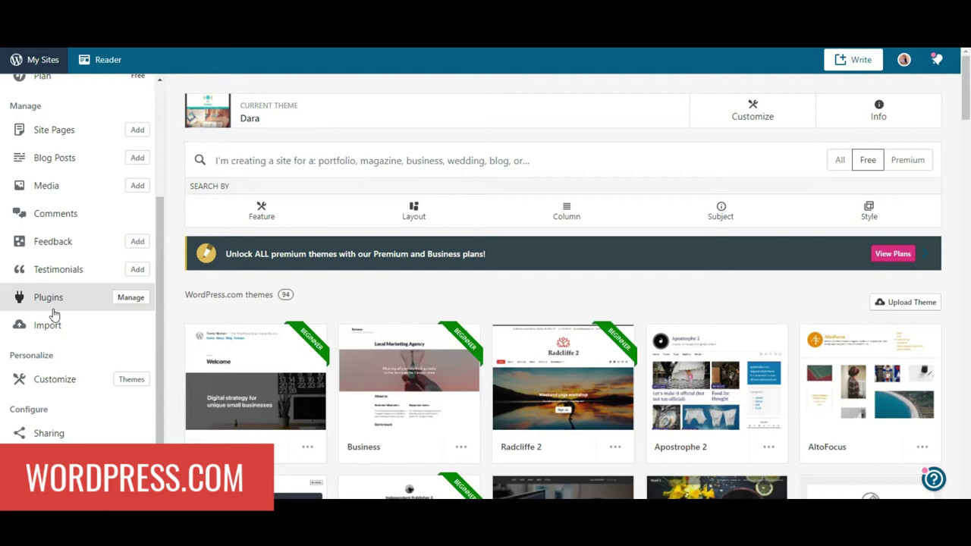
{"action": "left_click", "coordinate": [131, 299]}
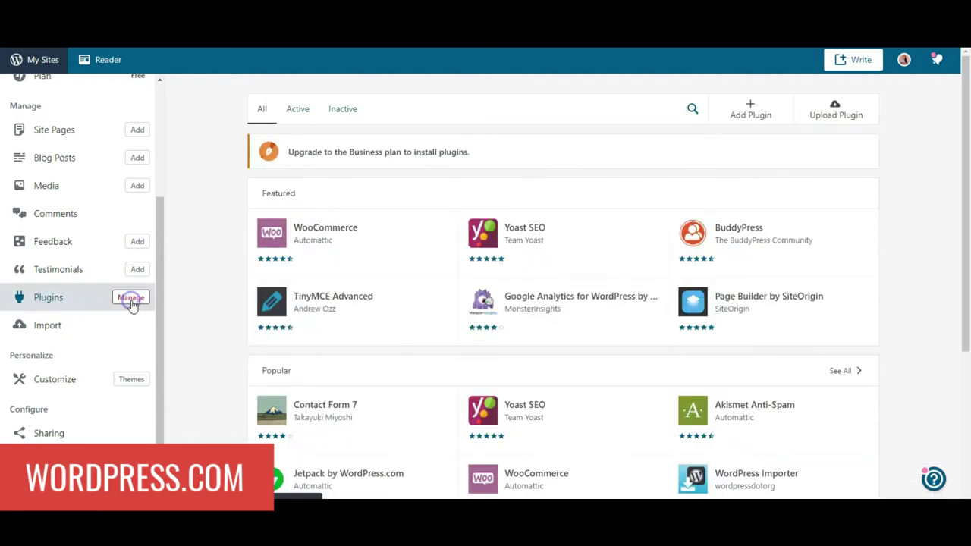
Step: Look through the Featured, Popular and New plugin sections and the plan requirement for installing plugins
{"action": "scroll", "coordinate": [891, 296], "scroll_direction": "down", "scroll_amount": 3}
{"action": "scroll", "coordinate": [890, 296], "scroll_direction": "up", "scroll_amount": 3}
{"action": "left_click", "coordinate": [886, 294]}
{"action": "scroll", "coordinate": [886, 291], "scroll_direction": "down", "scroll_amount": 1}
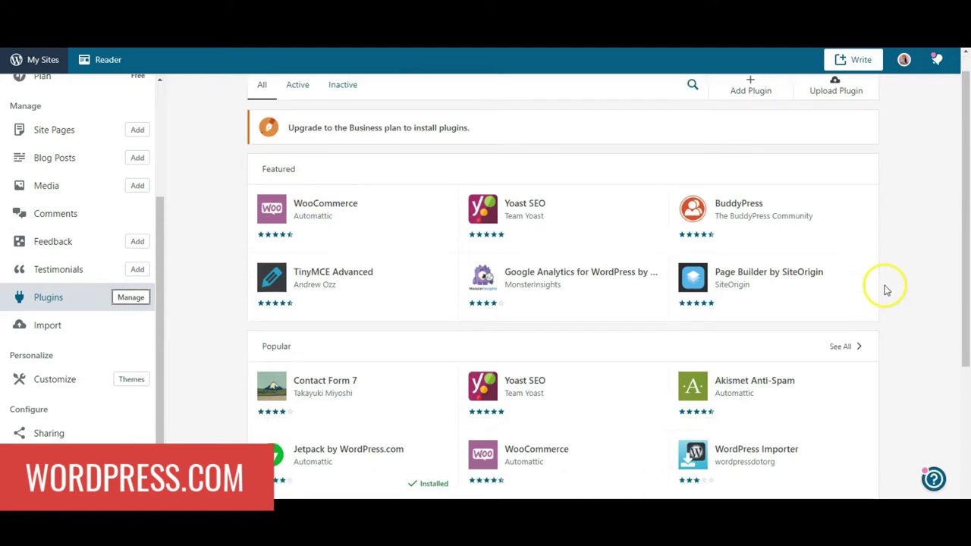
{"action": "scroll", "coordinate": [886, 290], "scroll_direction": "up", "scroll_amount": 1}
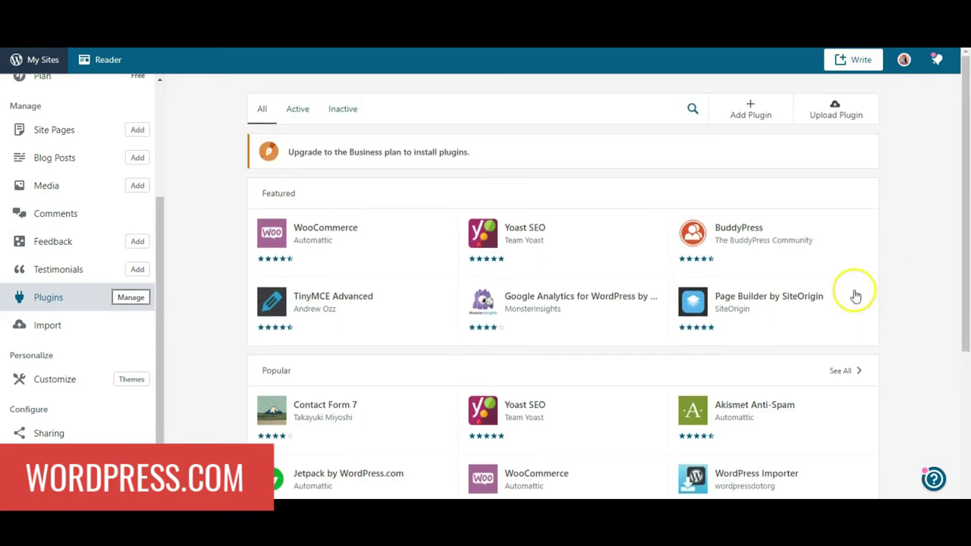
{"action": "left_click", "coordinate": [530, 245]}
{"action": "left_click", "coordinate": [530, 247]}
{"action": "left_click", "coordinate": [522, 247]}
{"action": "scroll", "coordinate": [369, 242], "scroll_direction": "down", "scroll_amount": 3}
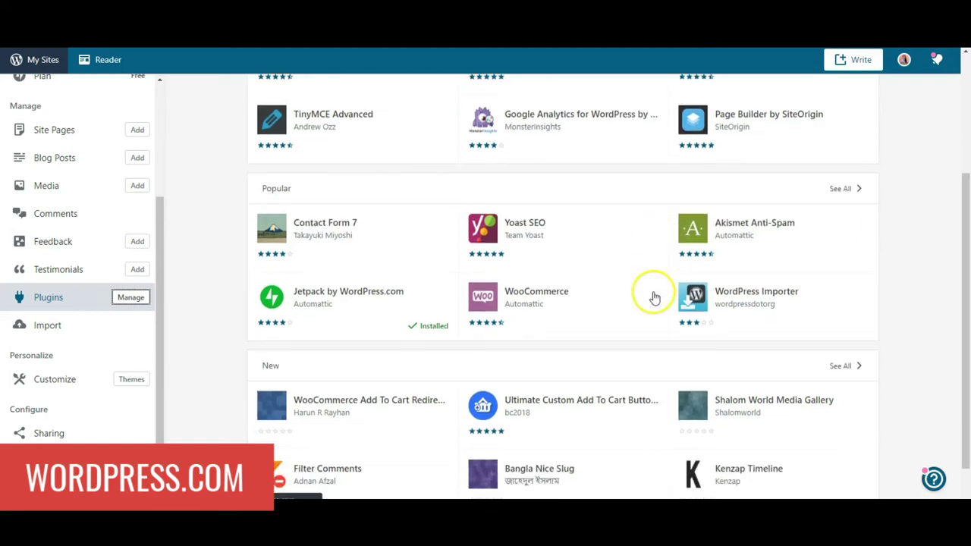
{"action": "scroll", "coordinate": [736, 278], "scroll_direction": "up", "scroll_amount": 3}
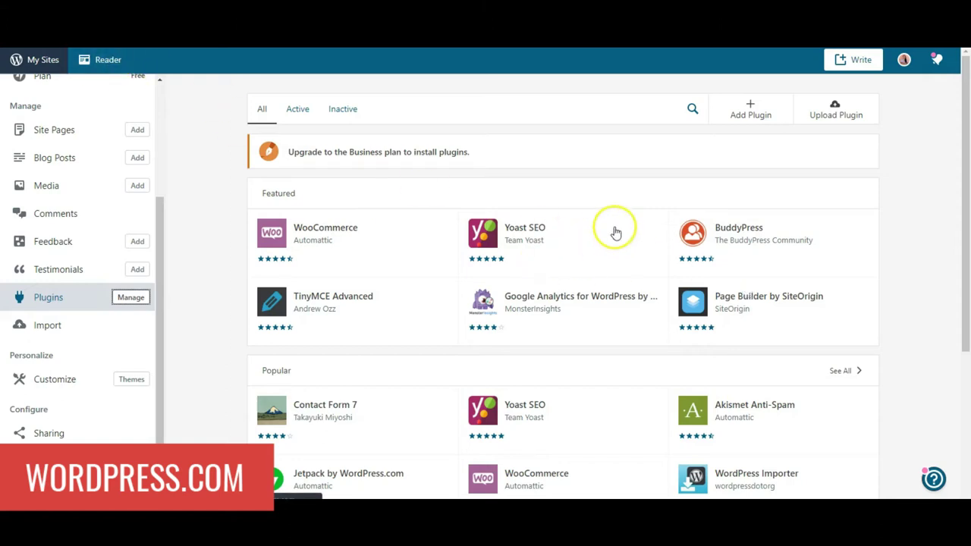
Step: Examine the plans and prices for blogs and personal sites on the WordPress.com homepage
{"action": "scroll", "coordinate": [65, 275], "scroll_direction": "up", "scroll_amount": 5}
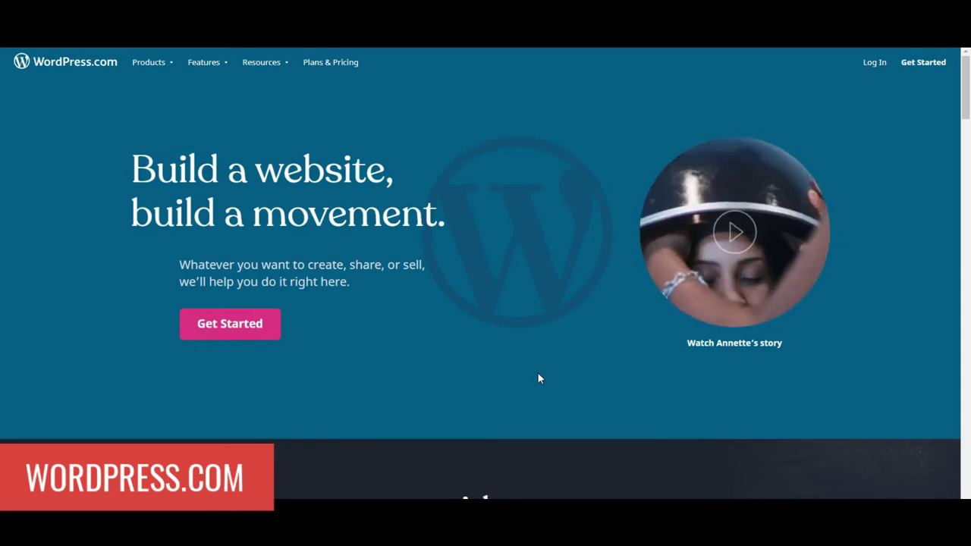
{"action": "scroll", "coordinate": [538, 353], "scroll_direction": "down", "scroll_amount": 6}
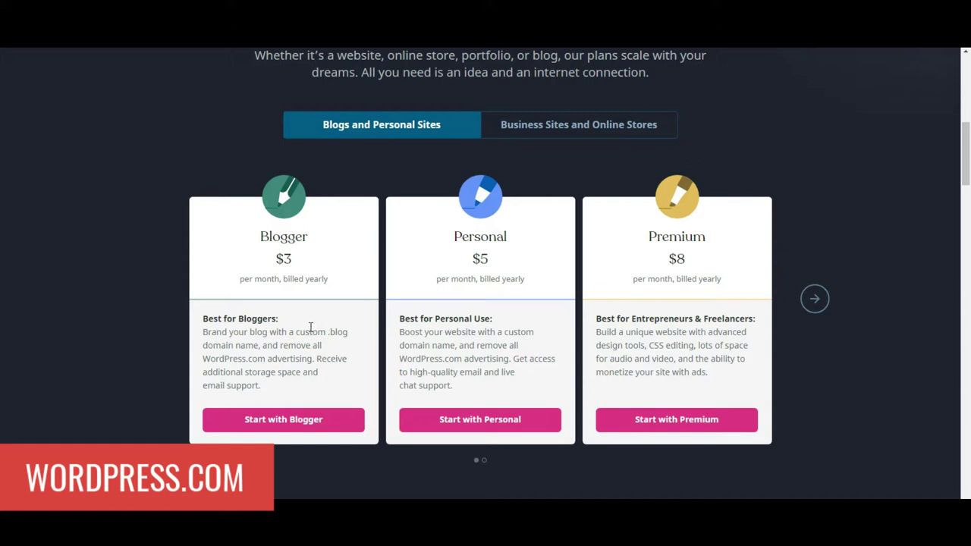
Step: Examine the Premium, Business and eCommerce plans and prices for business sites and online stores
{"action": "left_click", "coordinate": [595, 129]}
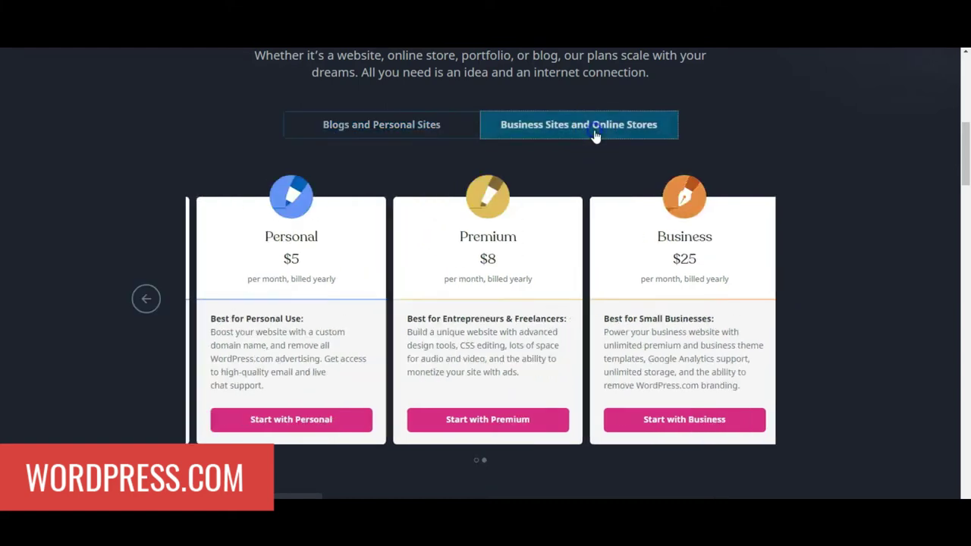
{"action": "left_click", "coordinate": [555, 200]}
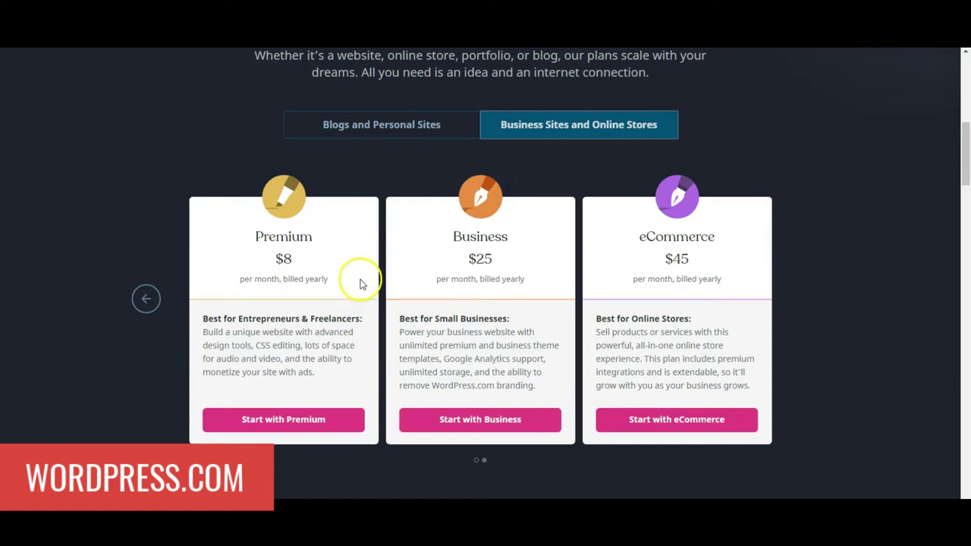
{"action": "left_click", "coordinate": [891, 357]}
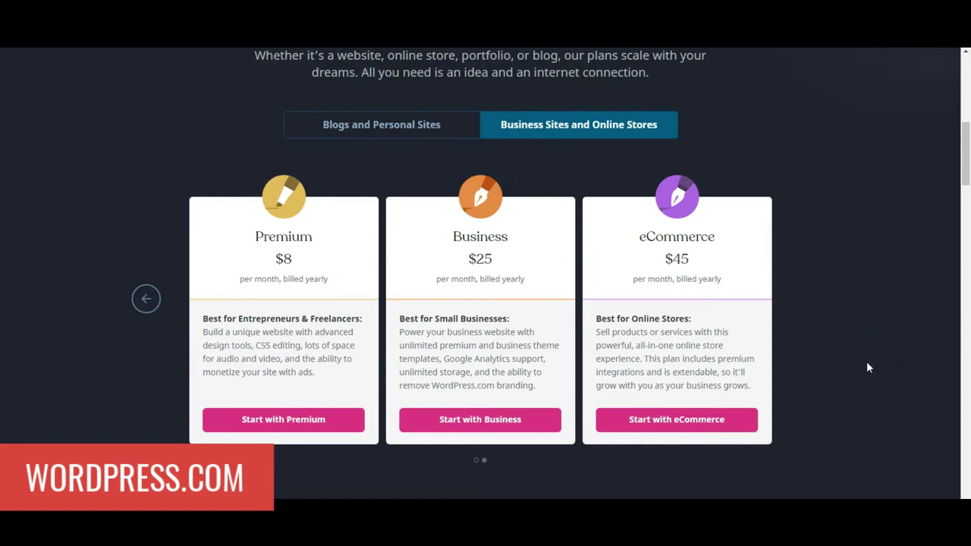
{"action": "scroll", "coordinate": [868, 364], "scroll_direction": "up", "scroll_amount": 1}
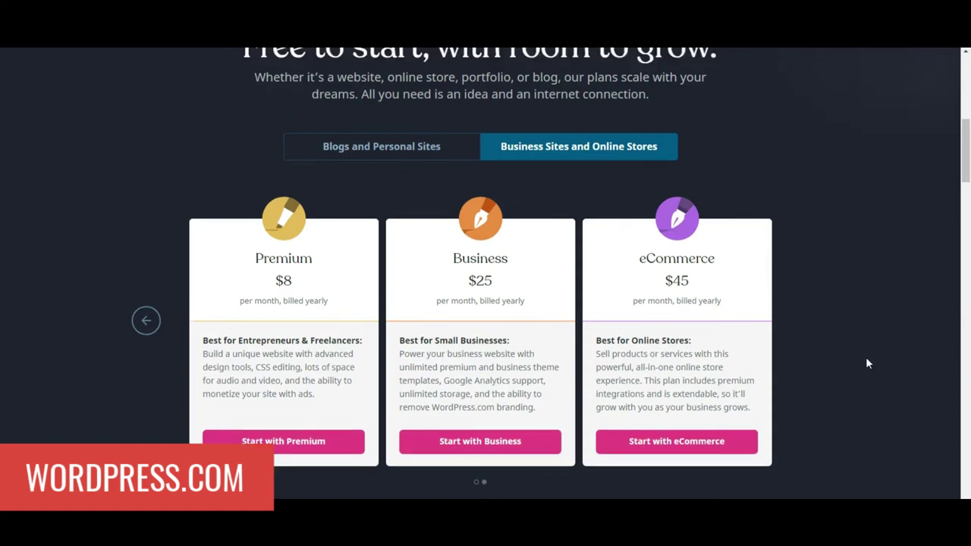
{"action": "scroll", "coordinate": [867, 358], "scroll_direction": "down", "scroll_amount": 2}
{"action": "scroll", "coordinate": [867, 358], "scroll_direction": "up", "scroll_amount": 1}
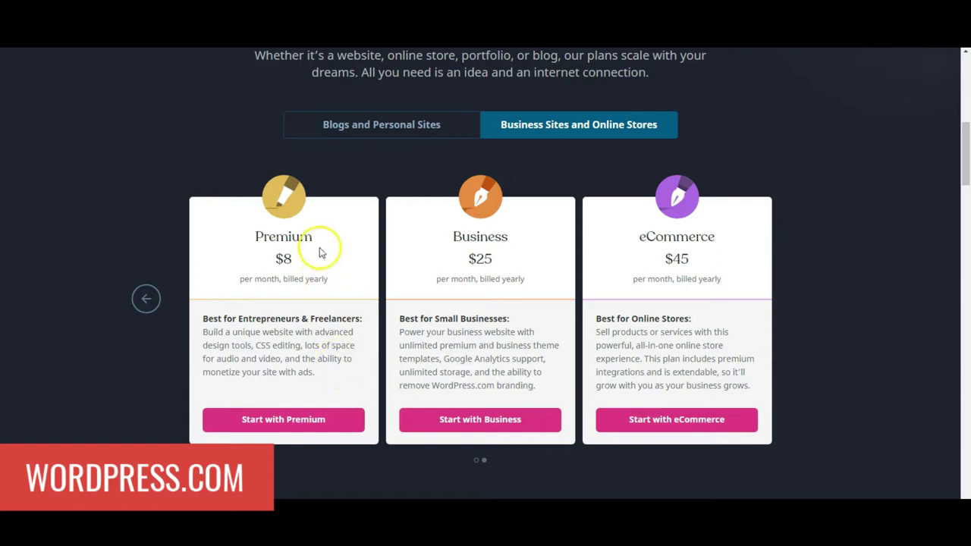
{"action": "left_click_drag", "start_coordinate": [271, 259], "coordinate": [289, 259]}
{"action": "left_click", "coordinate": [349, 274]}
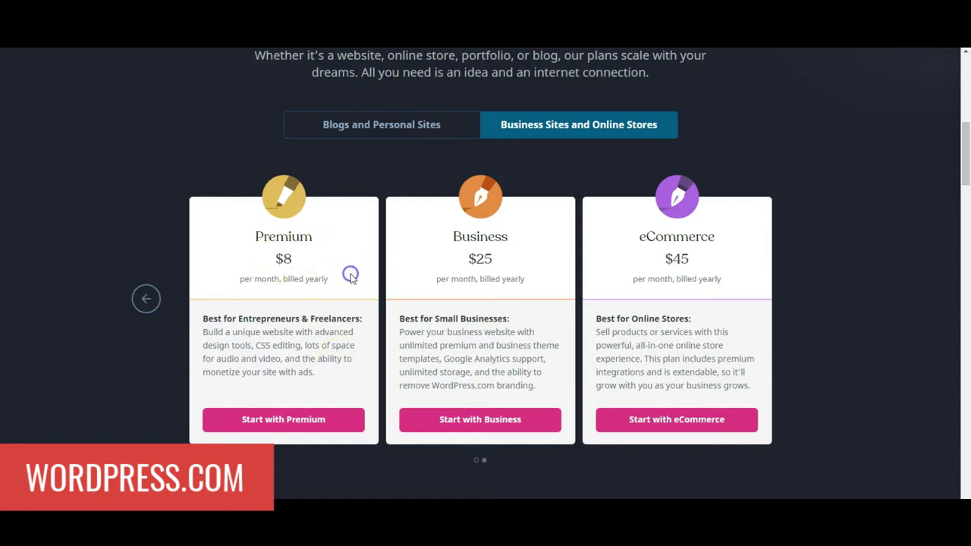